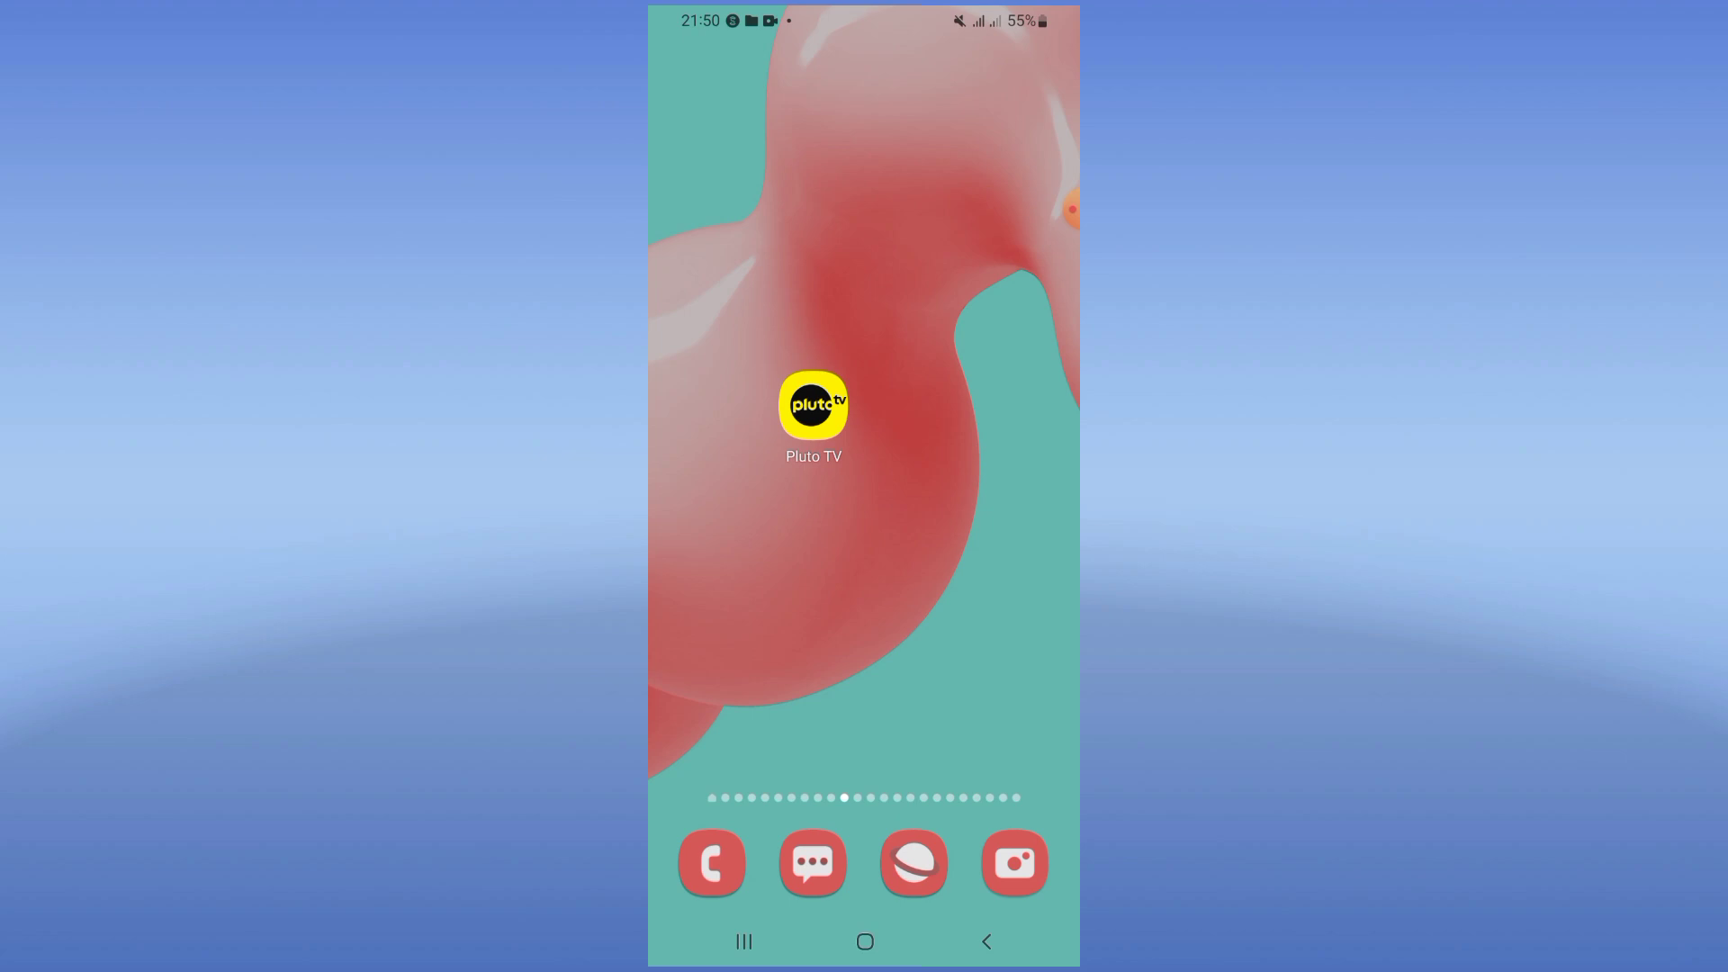
Bring up the app drawer listing all installed apps from the home screen
{"action": "left_click_drag", "start_coordinate": [864, 675], "coordinate": [864, 338]}
{"action": "left_click_drag", "start_coordinate": [1071, 210], "coordinate": [837, 453]}
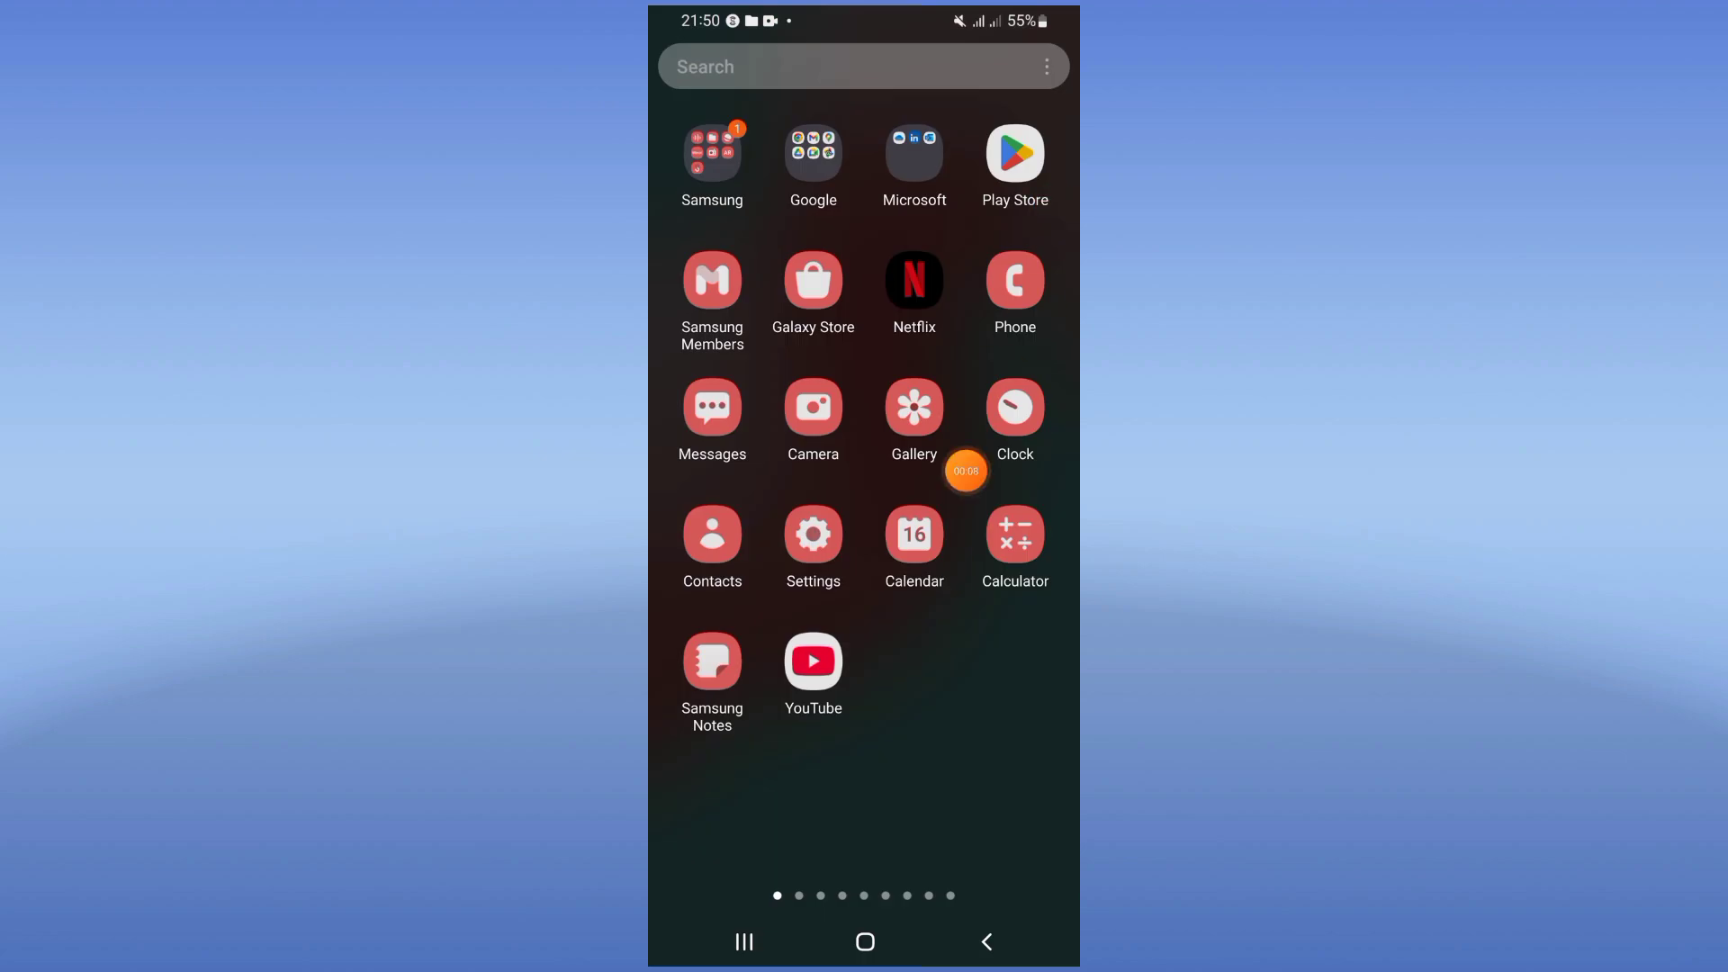
Open Settings' Apps list and search it for 'pluto'
{"action": "left_click", "coordinate": [814, 536]}
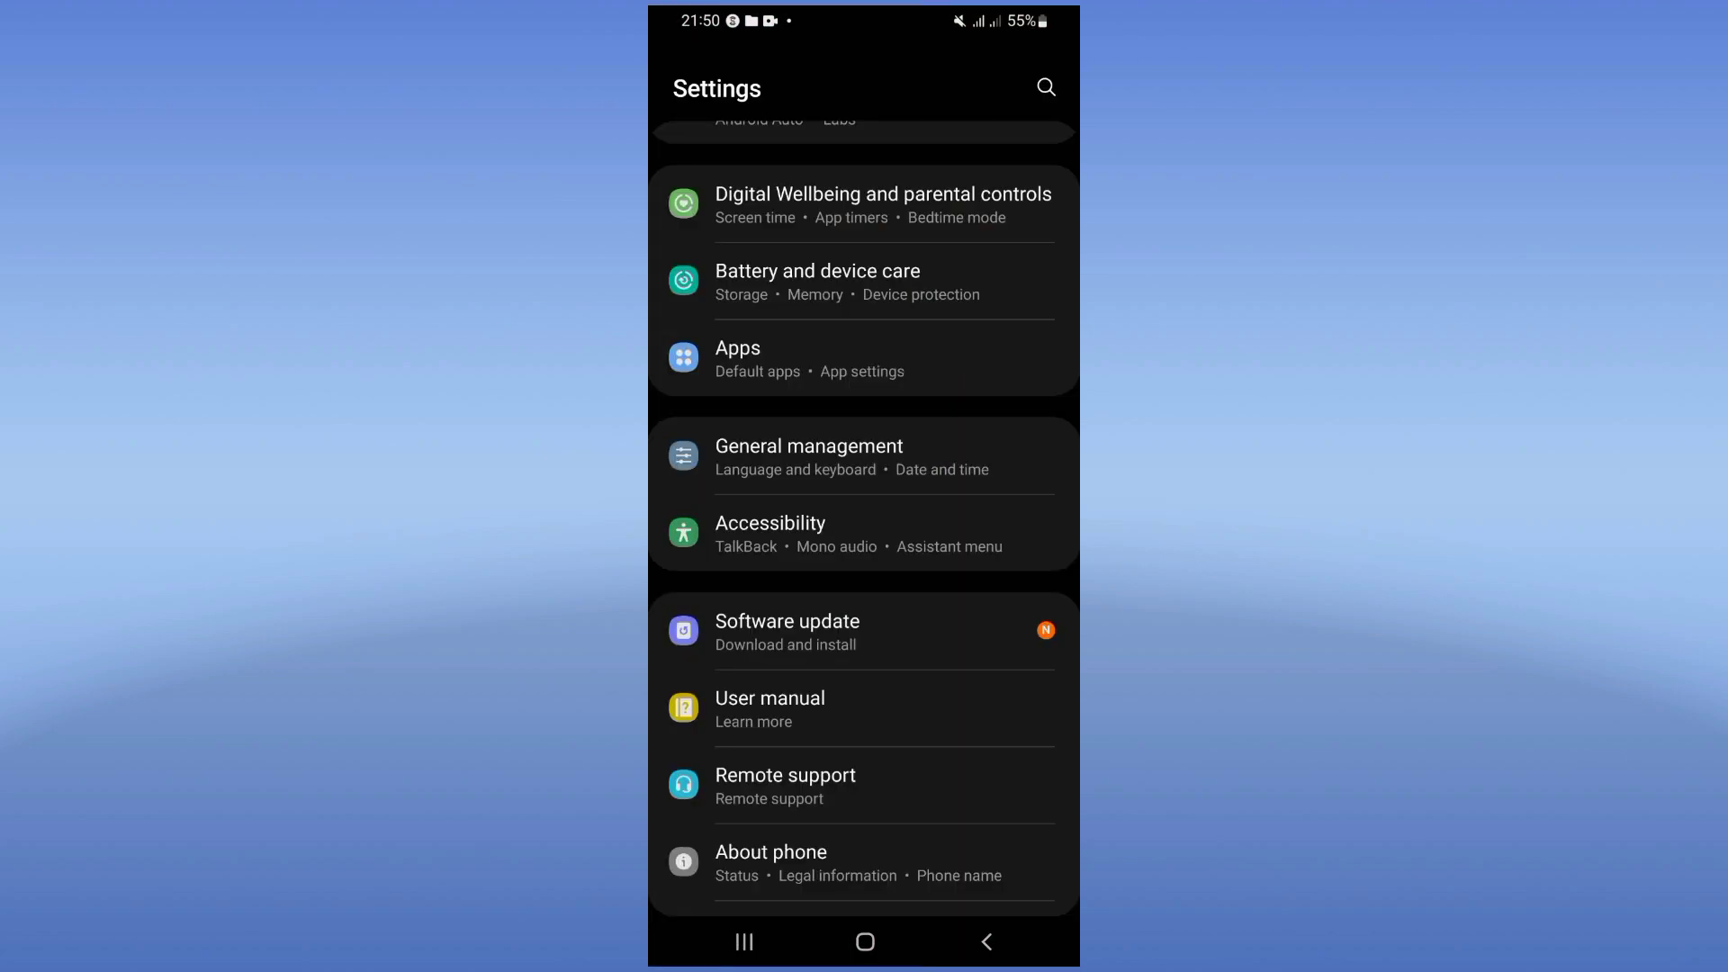
{"action": "left_click", "coordinate": [865, 356]}
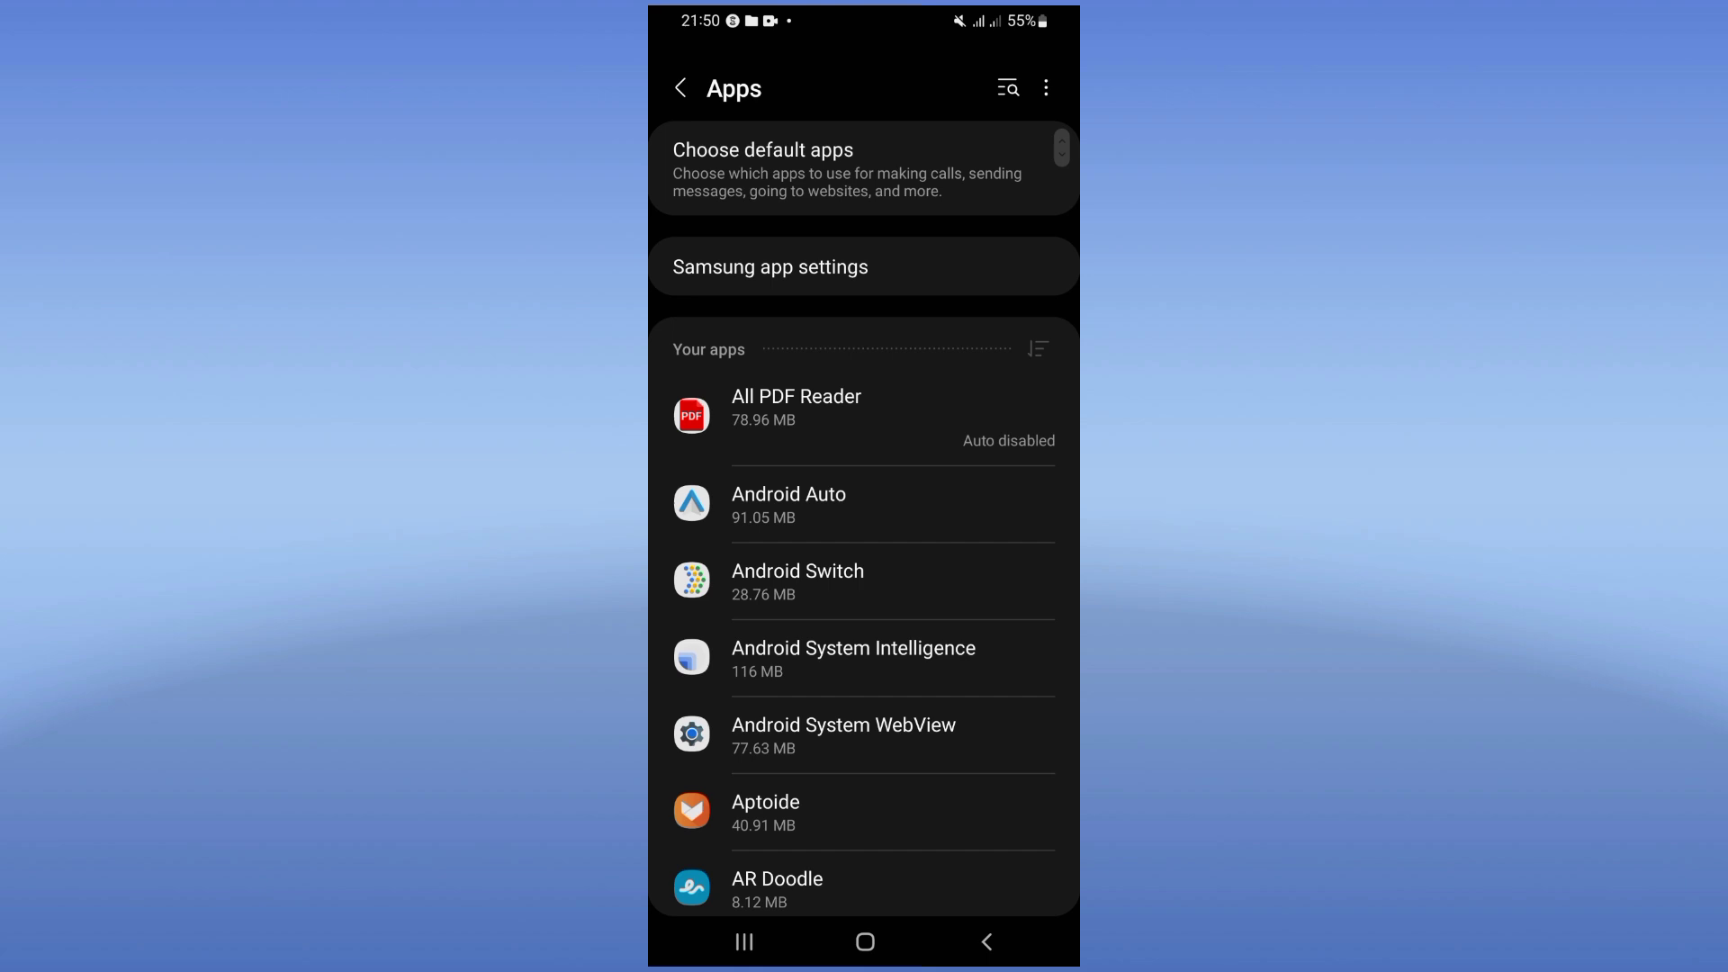
{"action": "left_click", "coordinate": [1010, 67]}
{"action": "type", "text": "plut"}
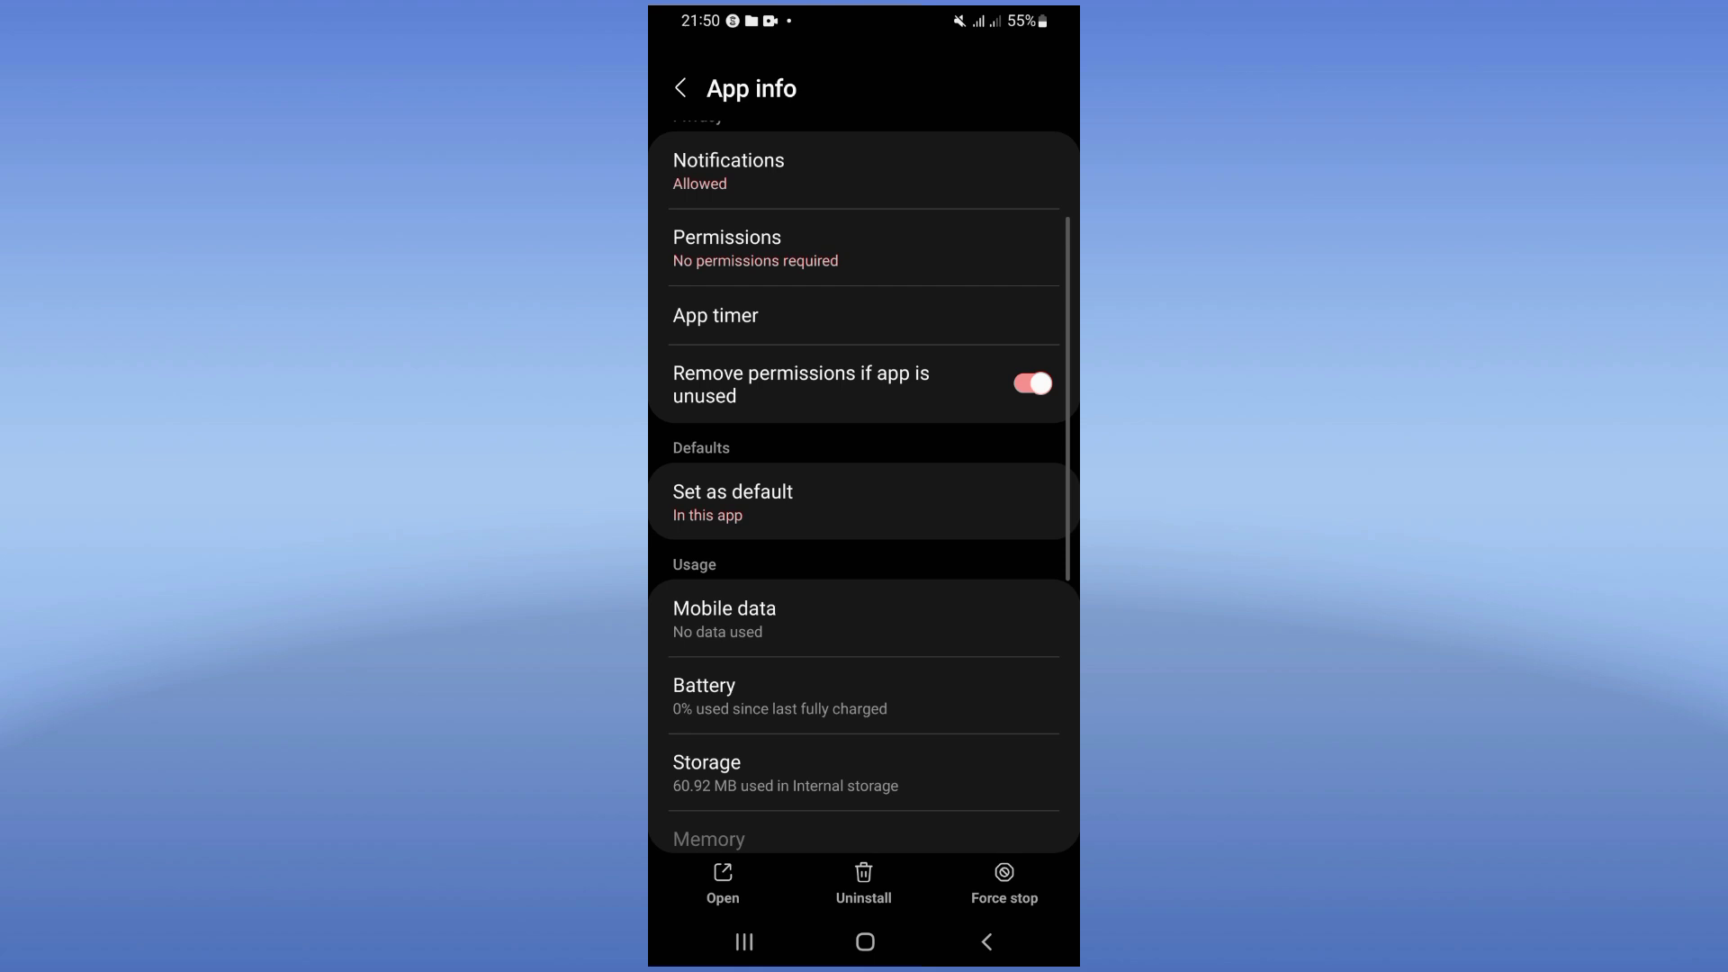
Clear Pluto TV's cache on its Storage page, then force-stop the app
{"action": "left_click", "coordinate": [864, 548]}
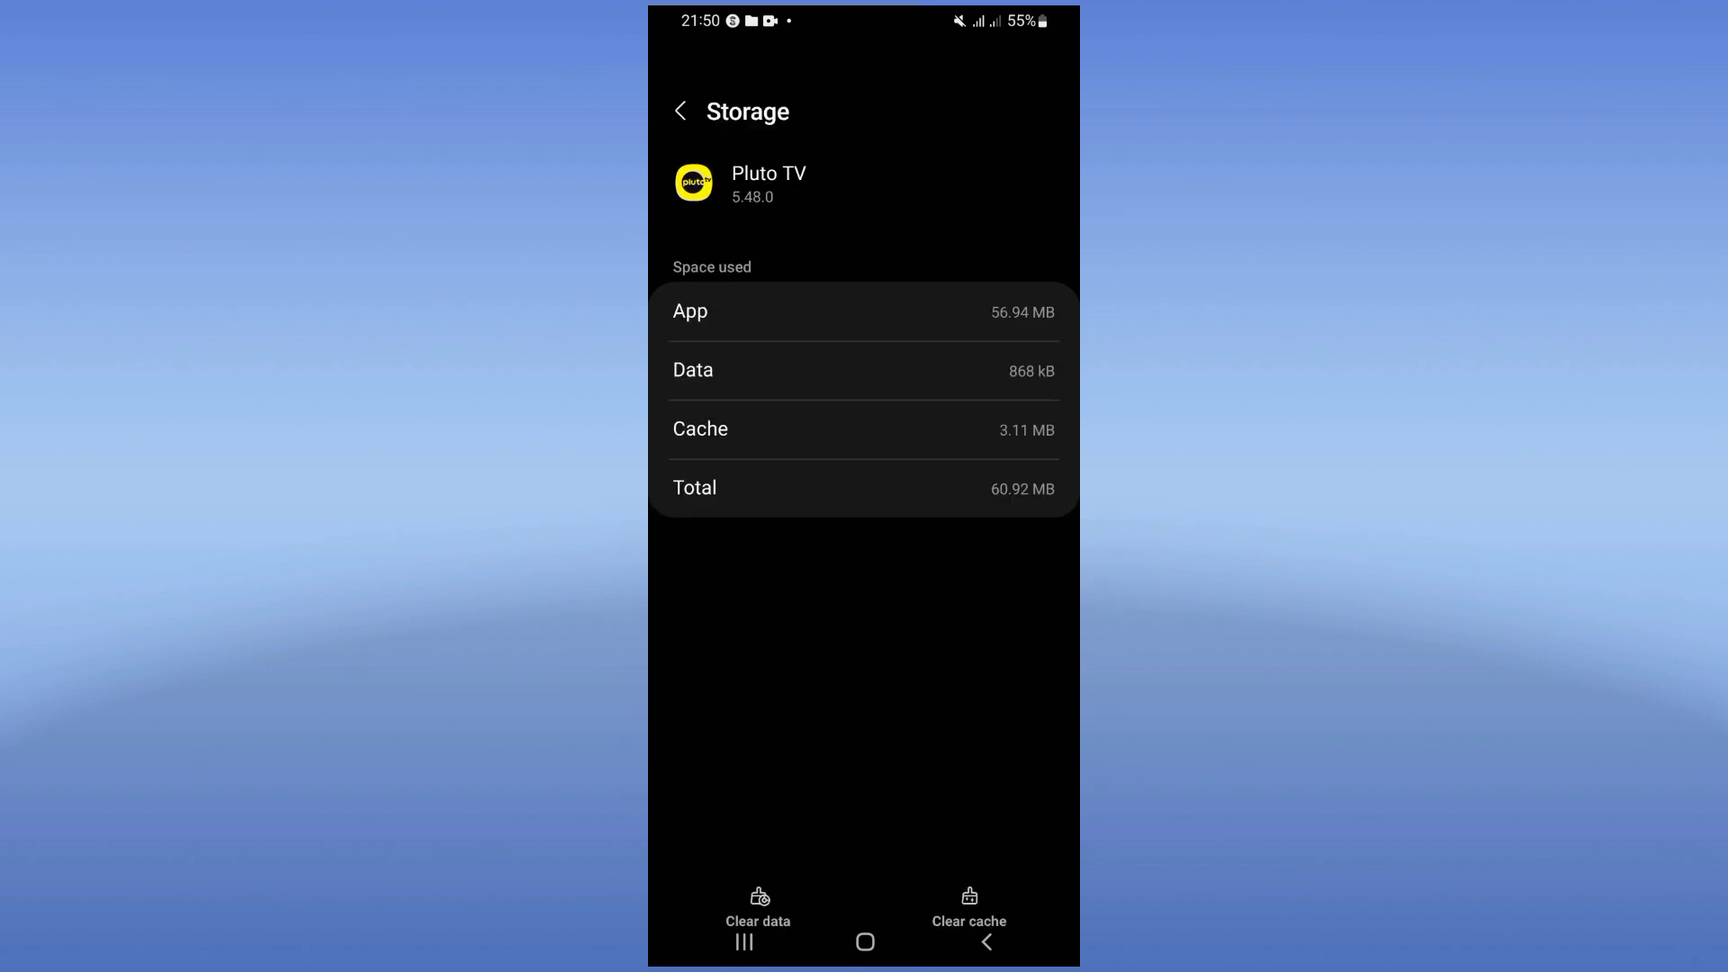
{"action": "left_click", "coordinate": [969, 884]}
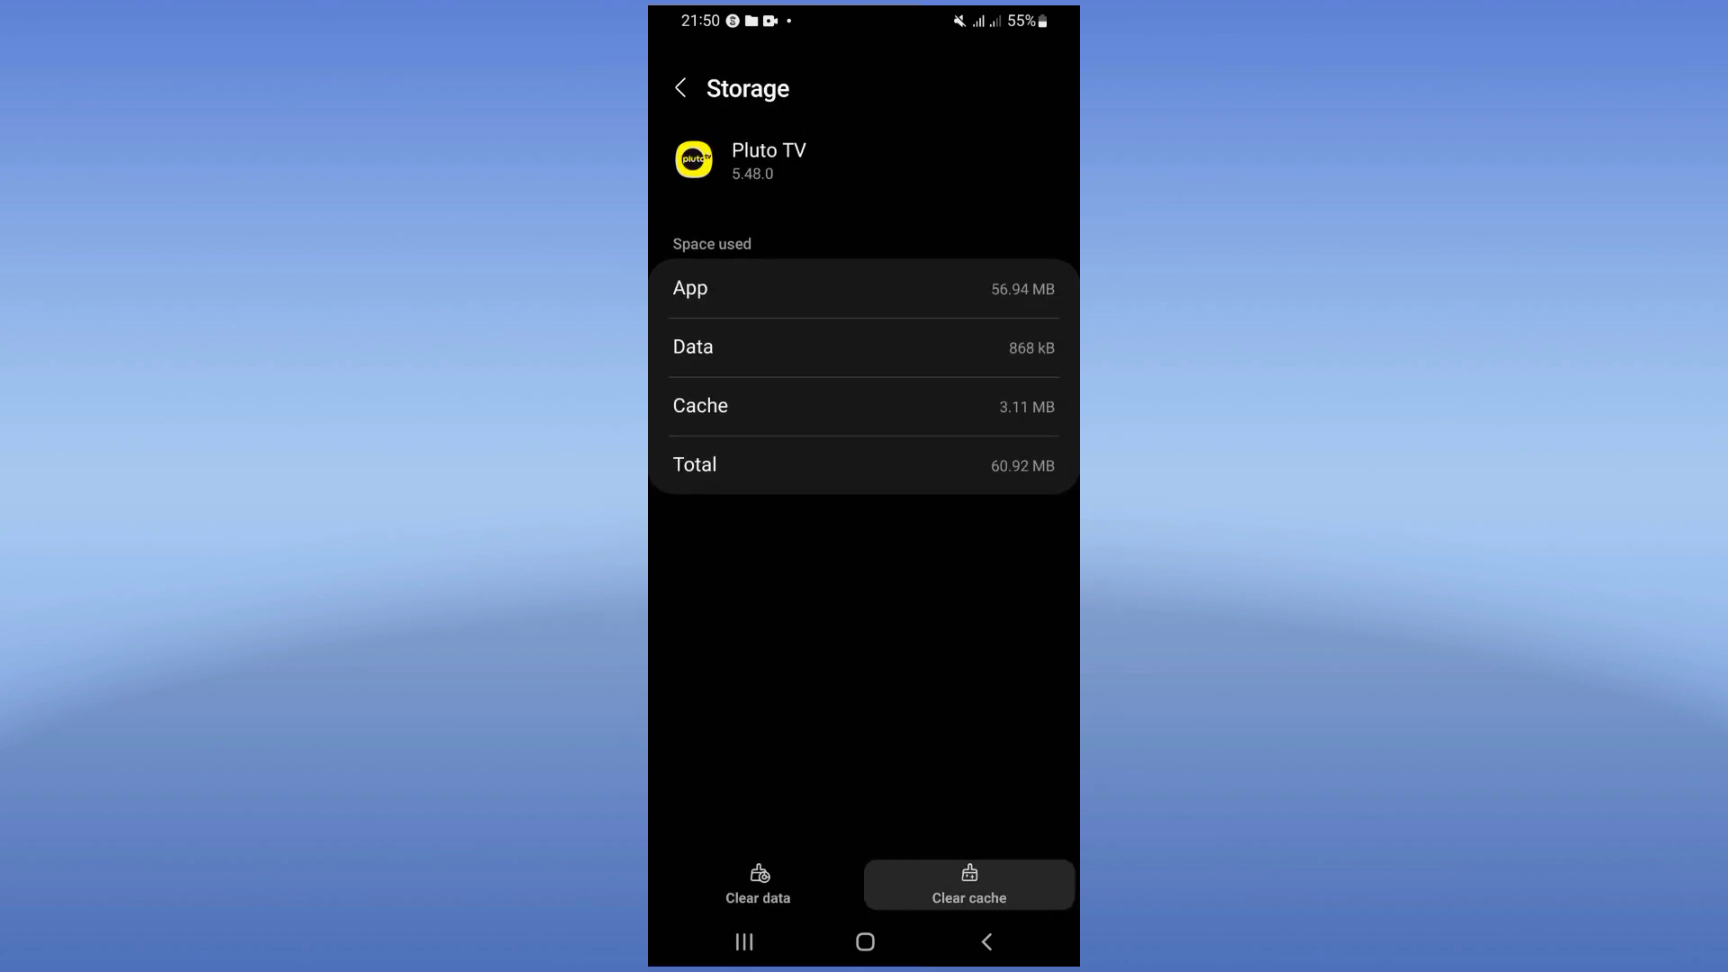
{"action": "left_click", "coordinate": [987, 940]}
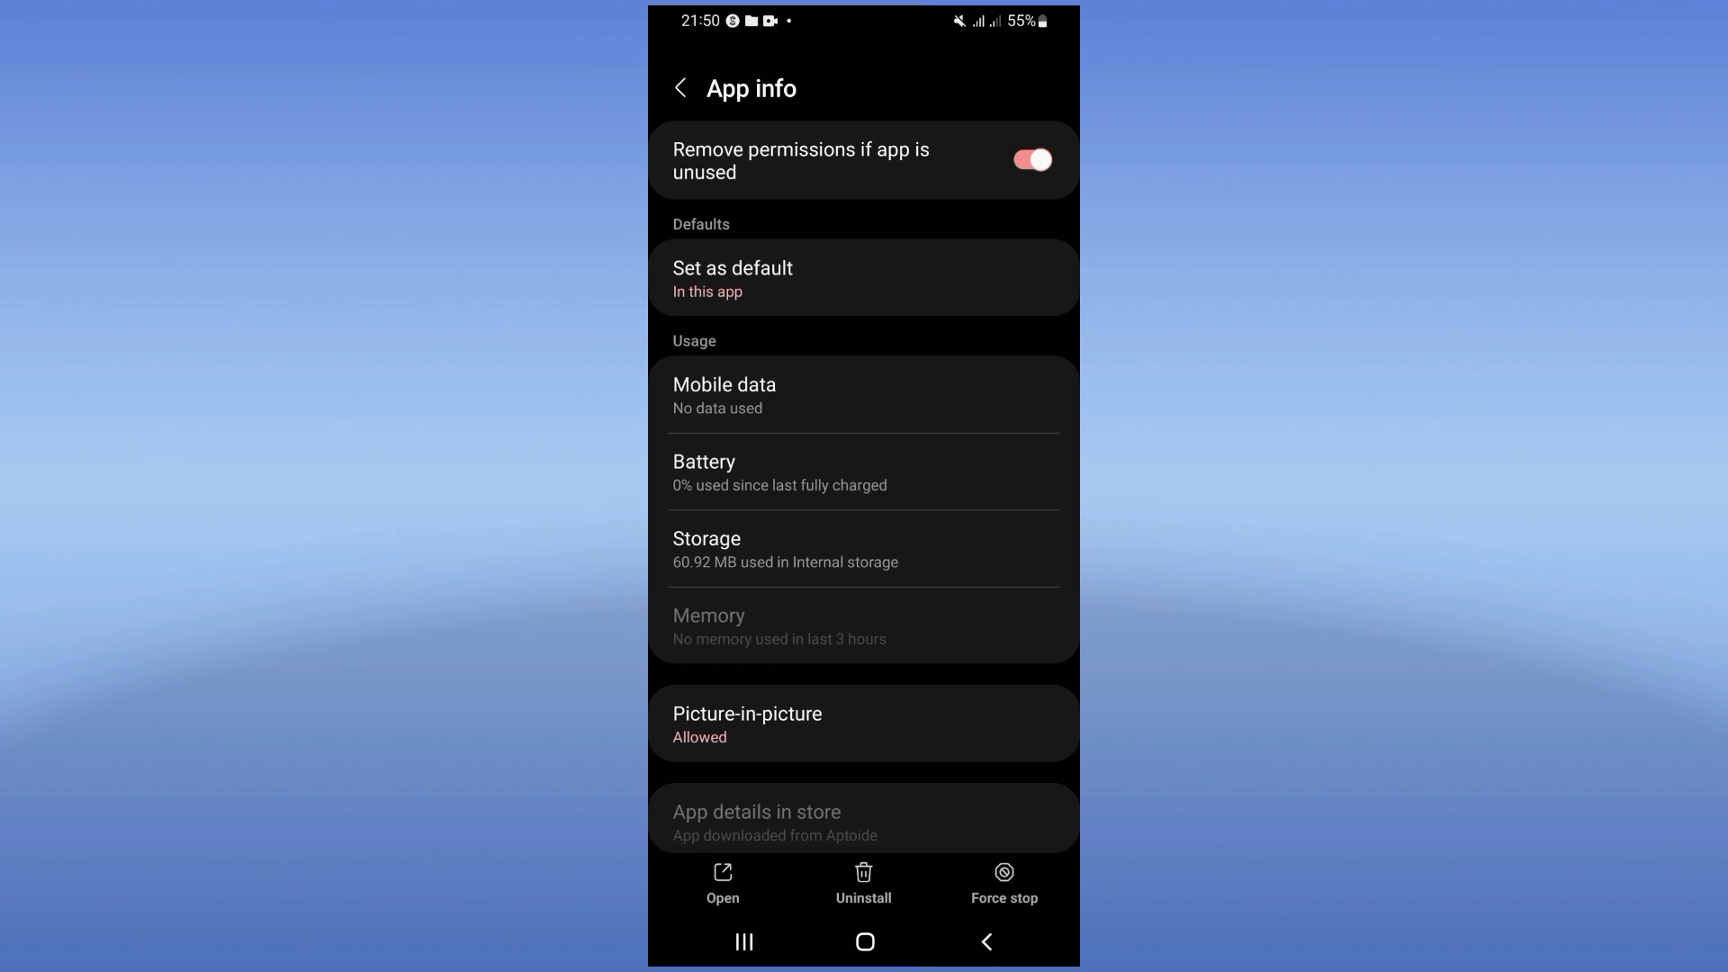
{"action": "left_click", "coordinate": [1002, 884]}
{"action": "left_click", "coordinate": [960, 855]}
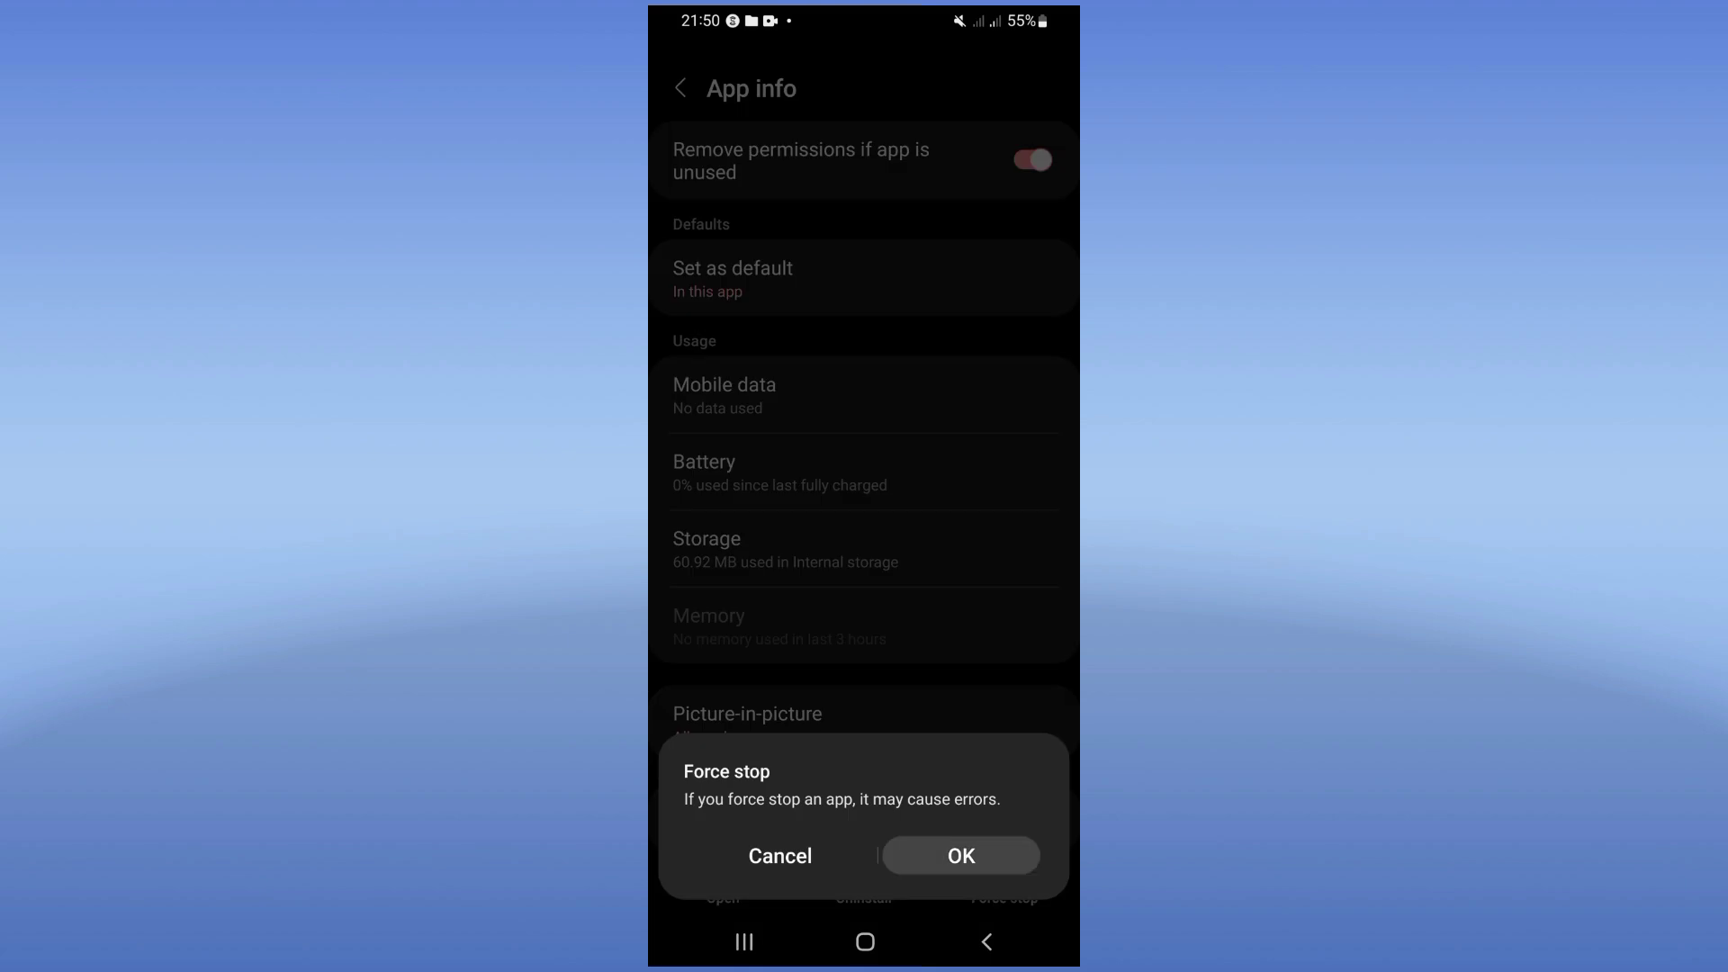
{"action": "left_click", "coordinate": [864, 941]}
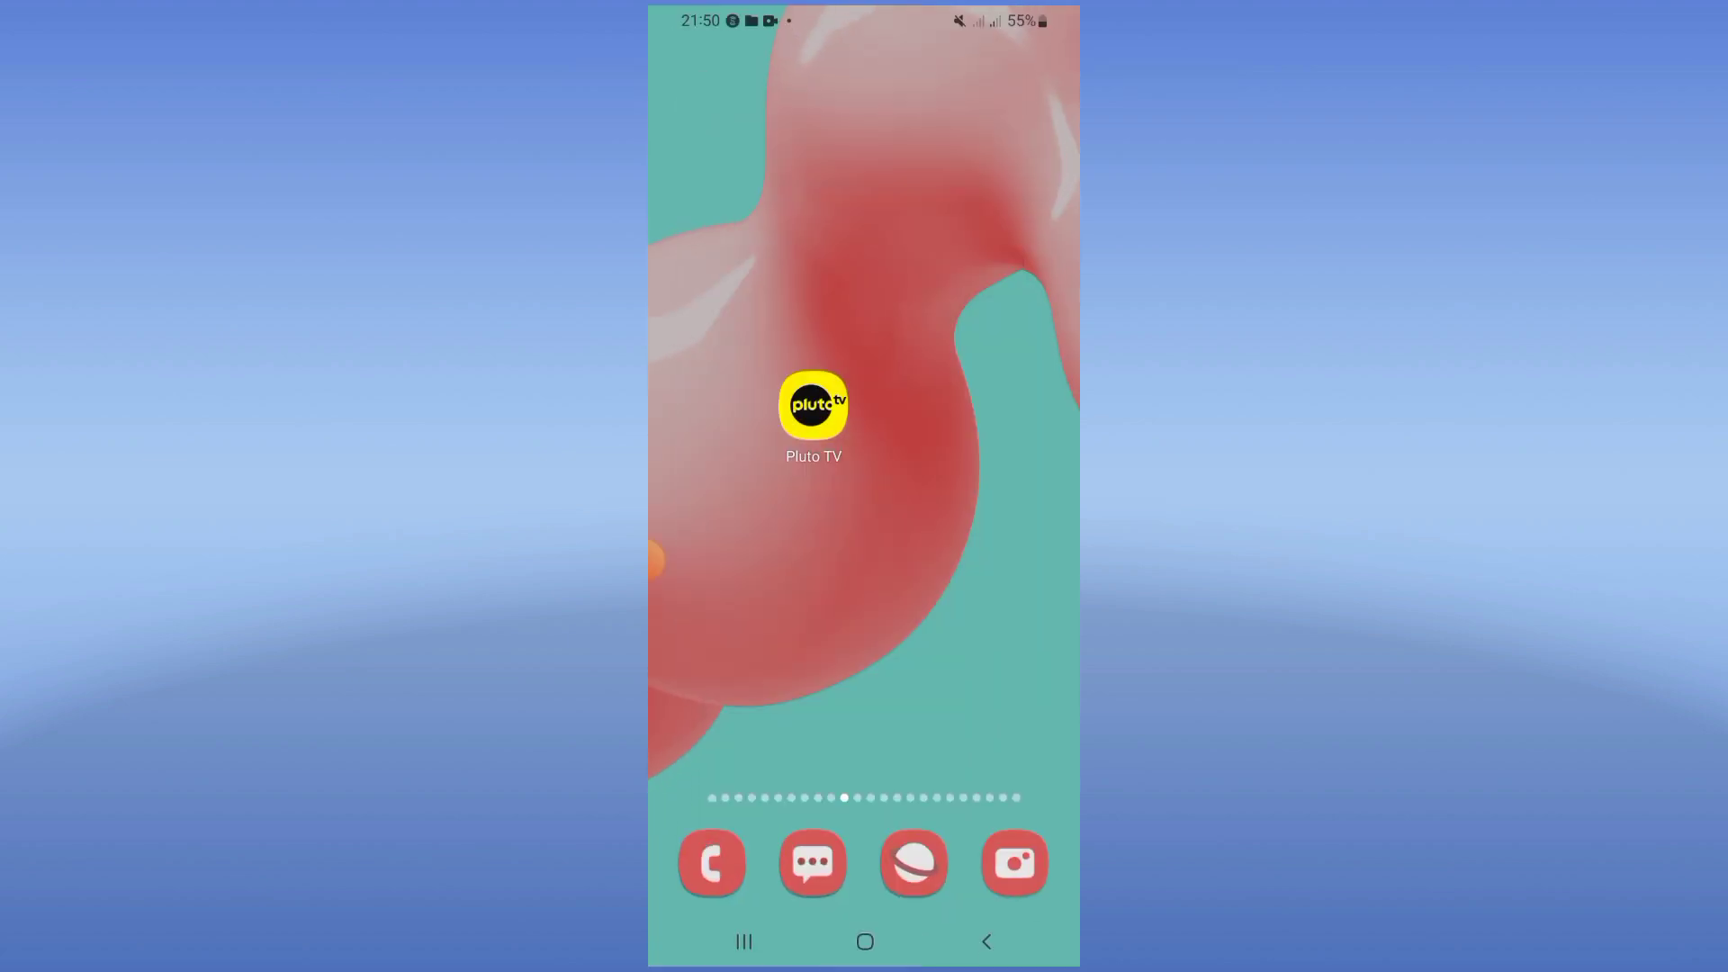
{"action": "left_click_drag", "start_coordinate": [863, 675], "coordinate": [865, 270]}
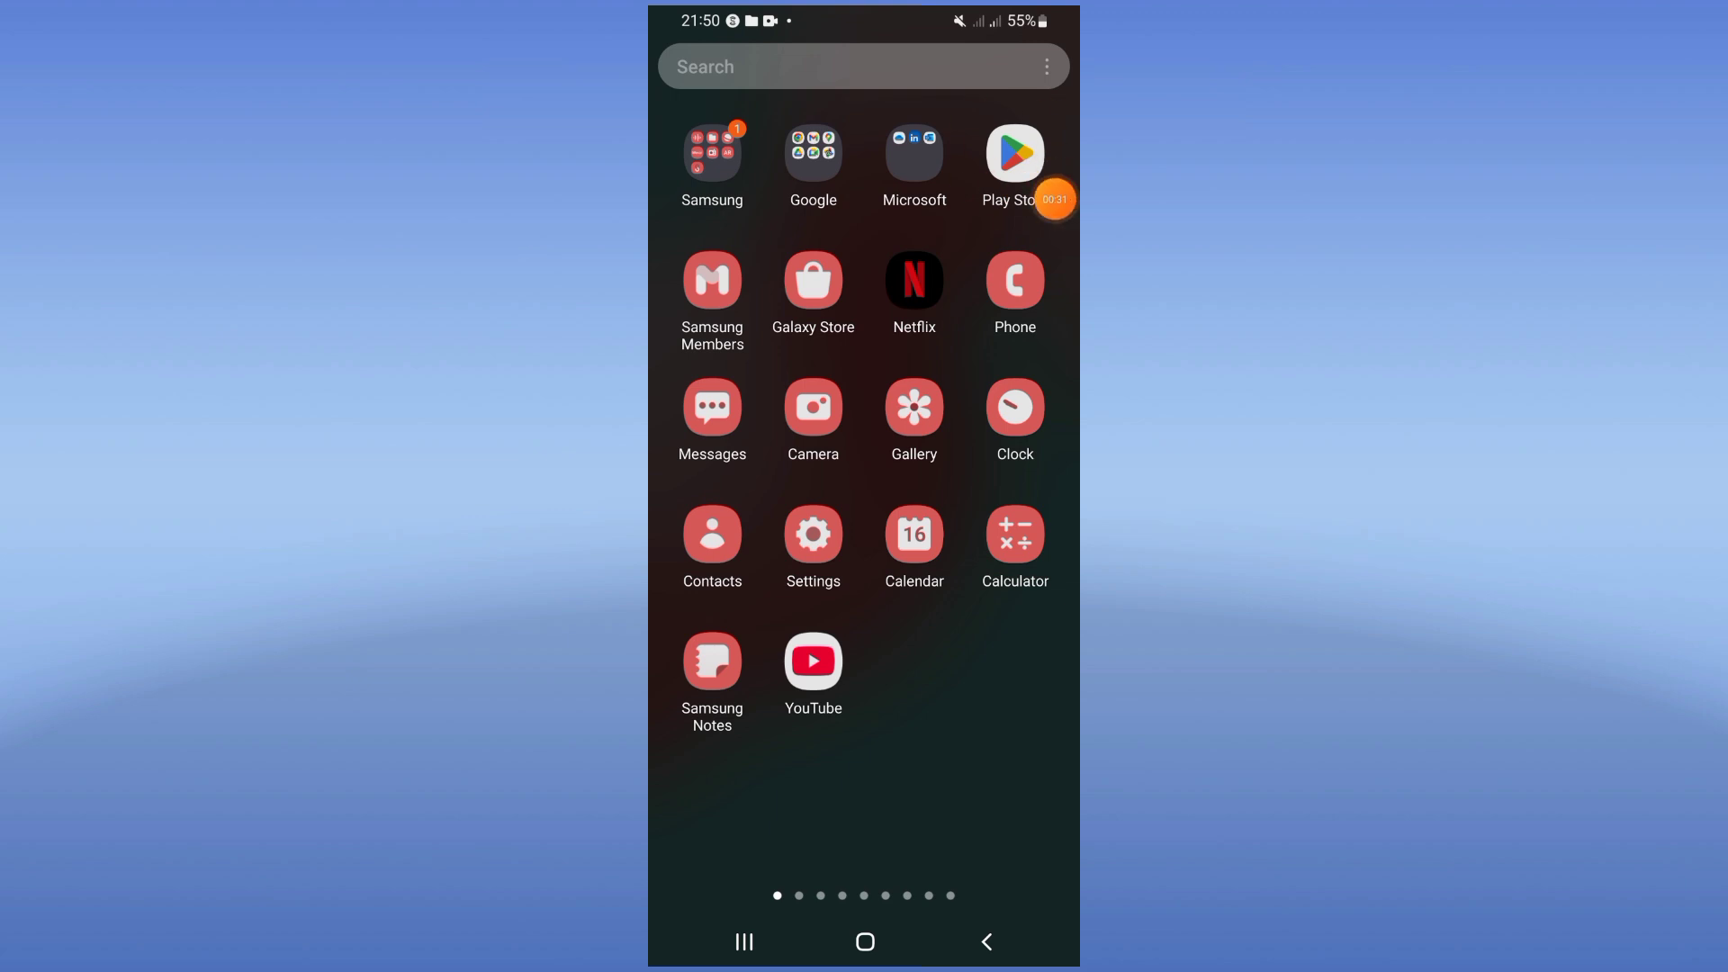
{"action": "key", "text": "Escape"}
{"action": "key", "text": "XF86PowerOff"}
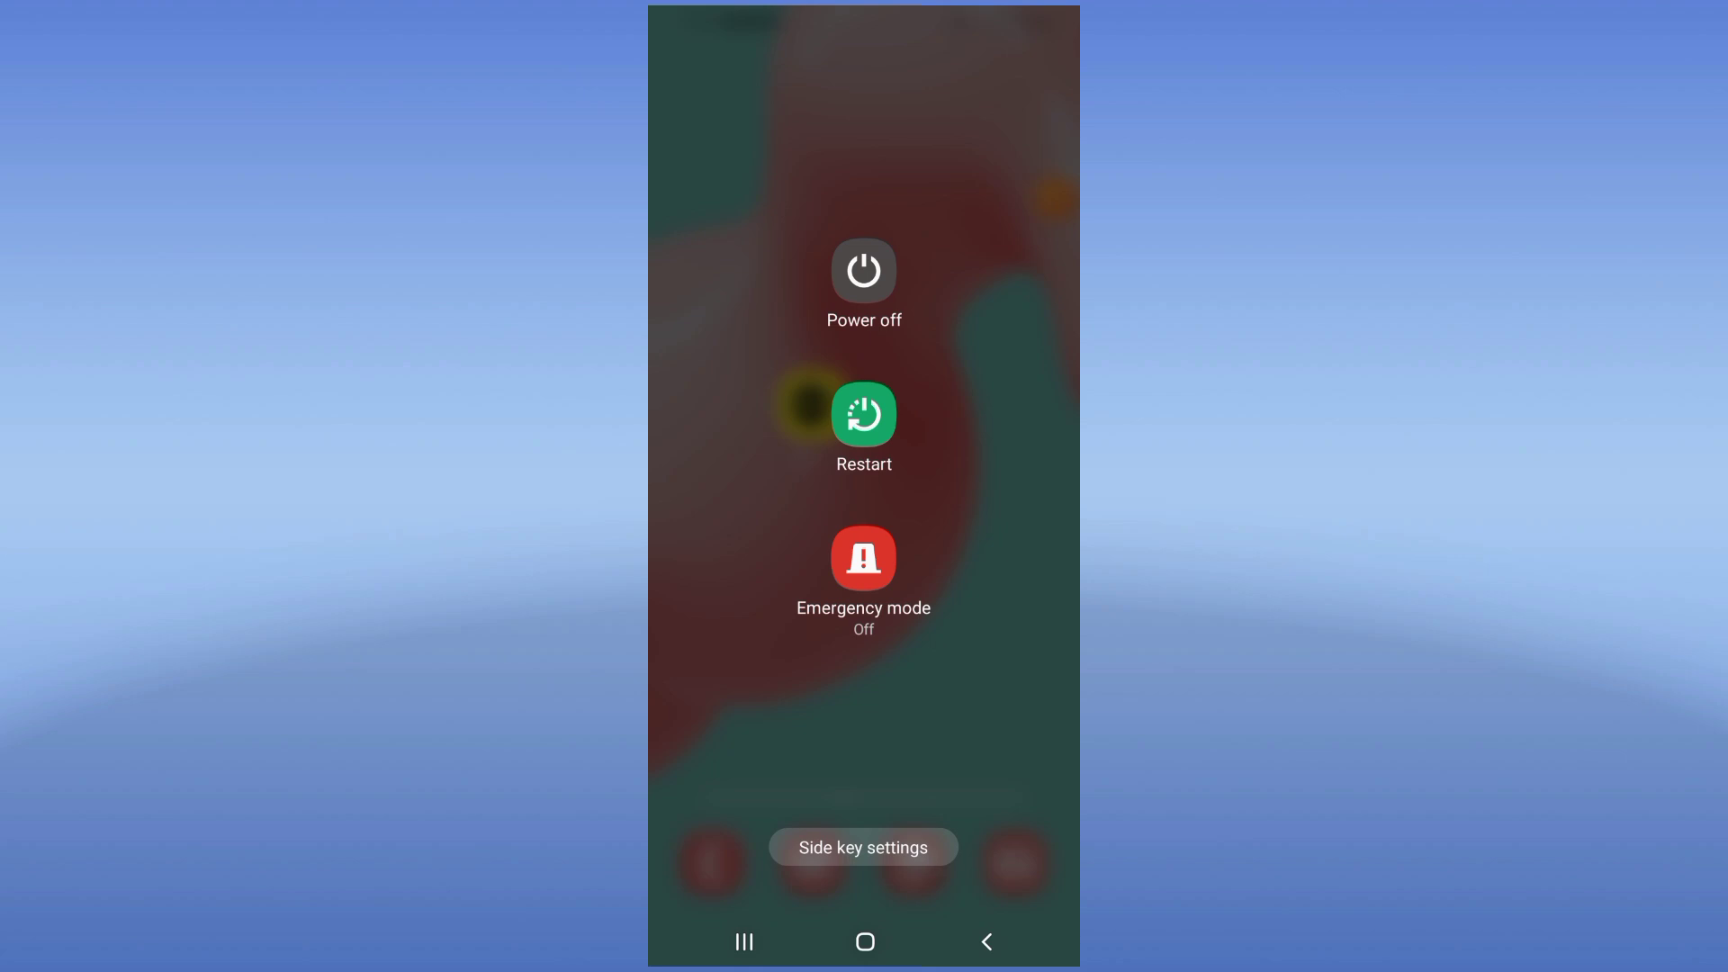
{"action": "key", "text": "Escape"}
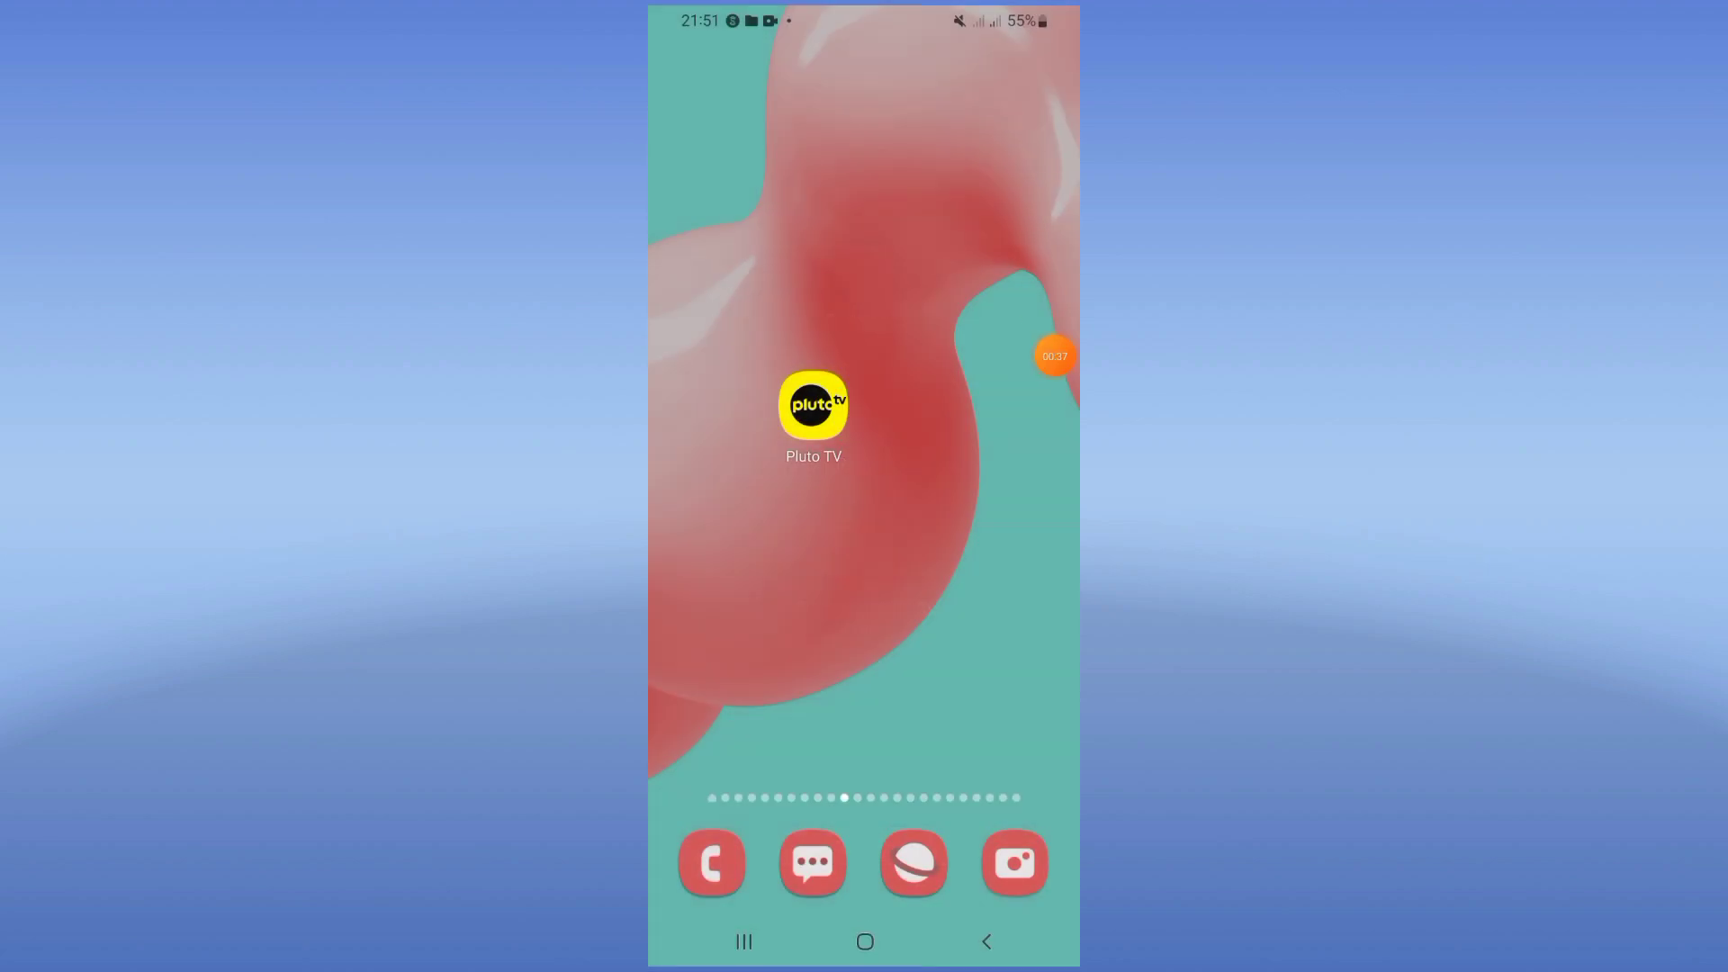